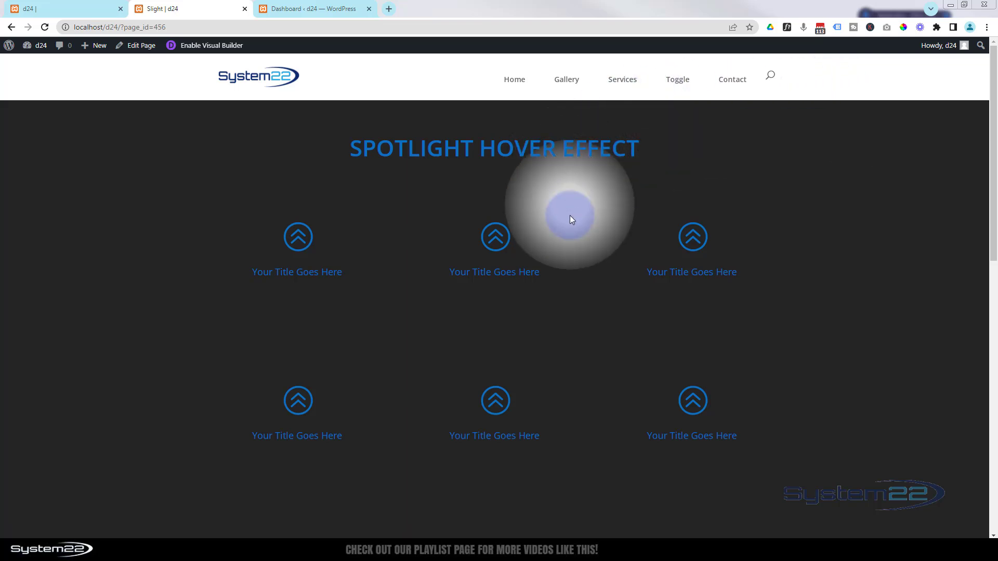
Step: Scroll the Slight page to see the underlined buttons, then switch to the d24 Dashboard
scroll(585, 375, down, 6)
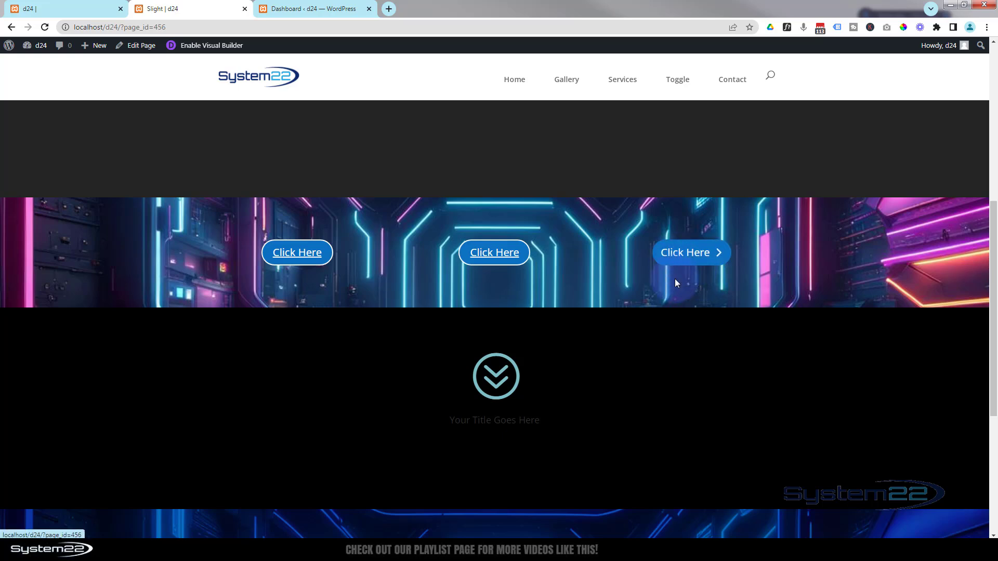
scroll(616, 344, down, 2)
scroll(615, 343, down, 3)
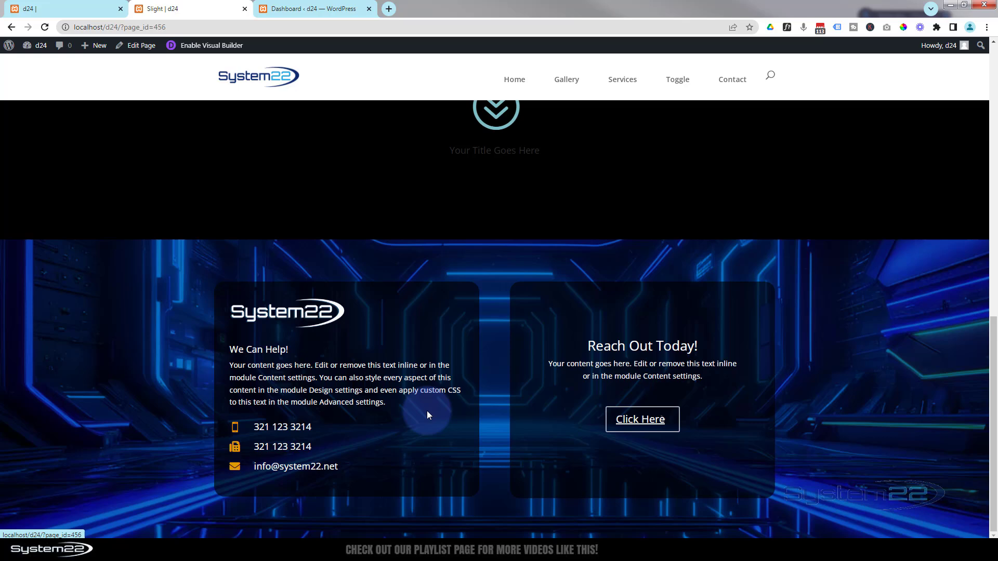
scroll(374, 414, up, 9)
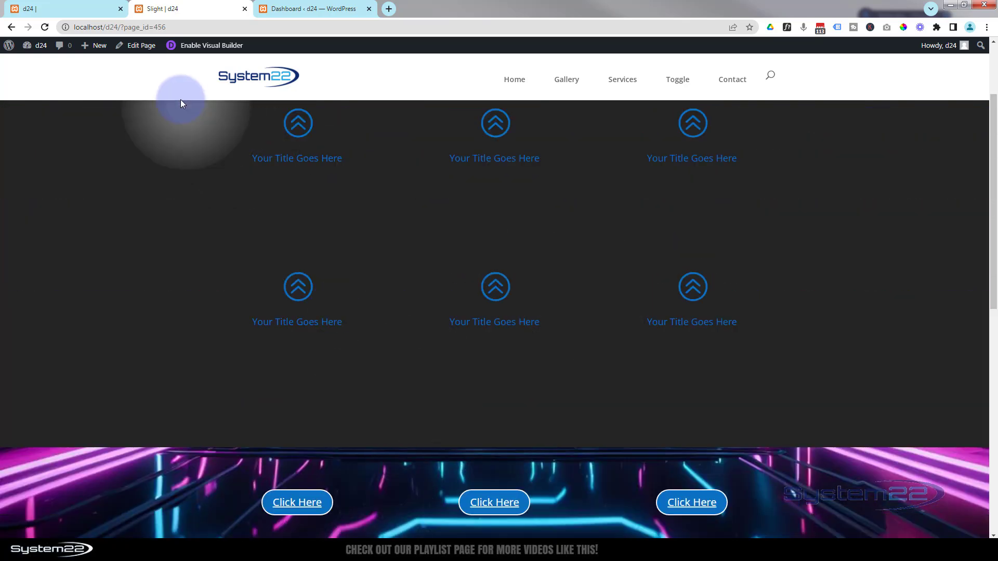
click(314, 10)
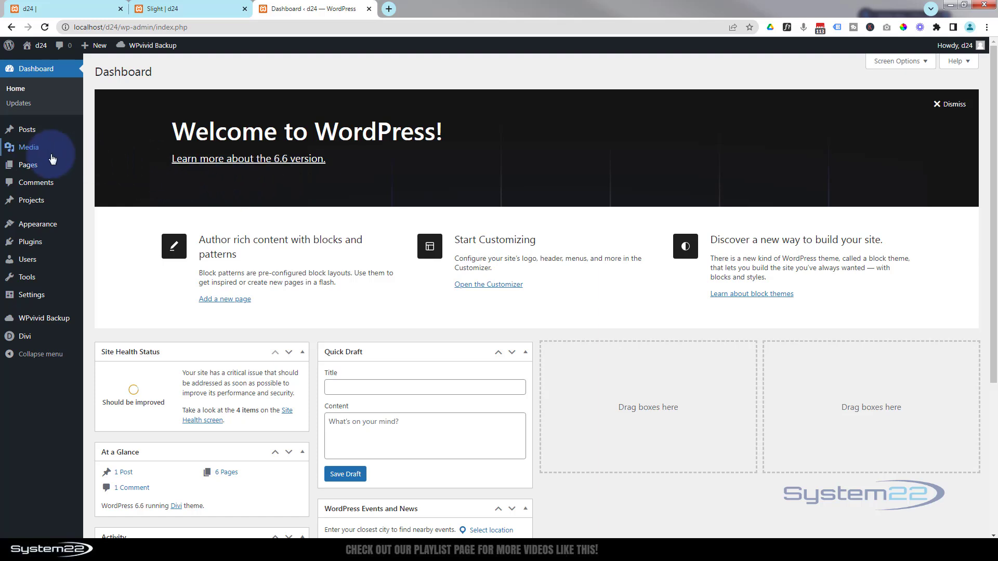
Step: Go to Appearance > Customize and open the Additional CSS panel
mouse_move(52, 158)
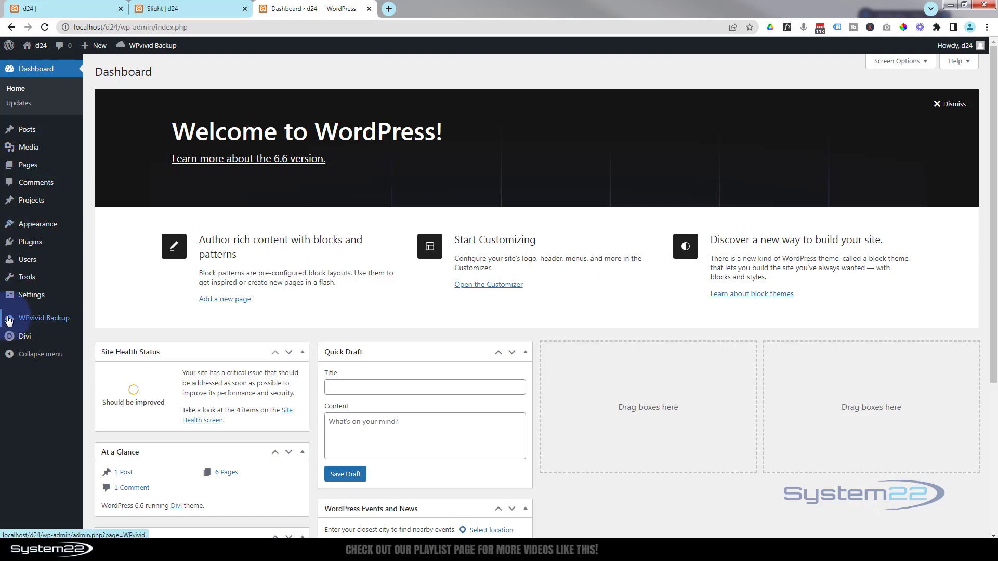
mouse_move(20, 338)
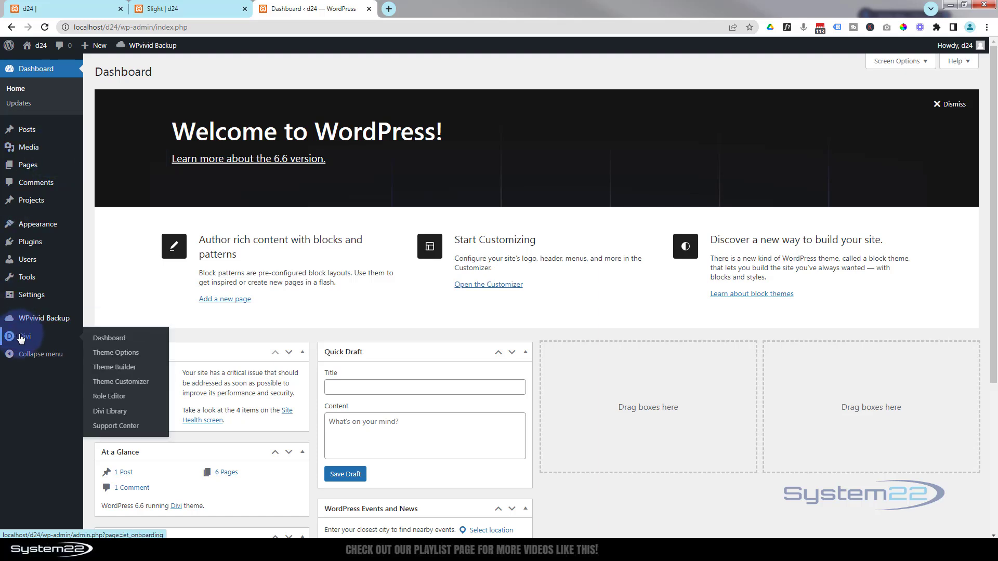
mouse_move(39, 225)
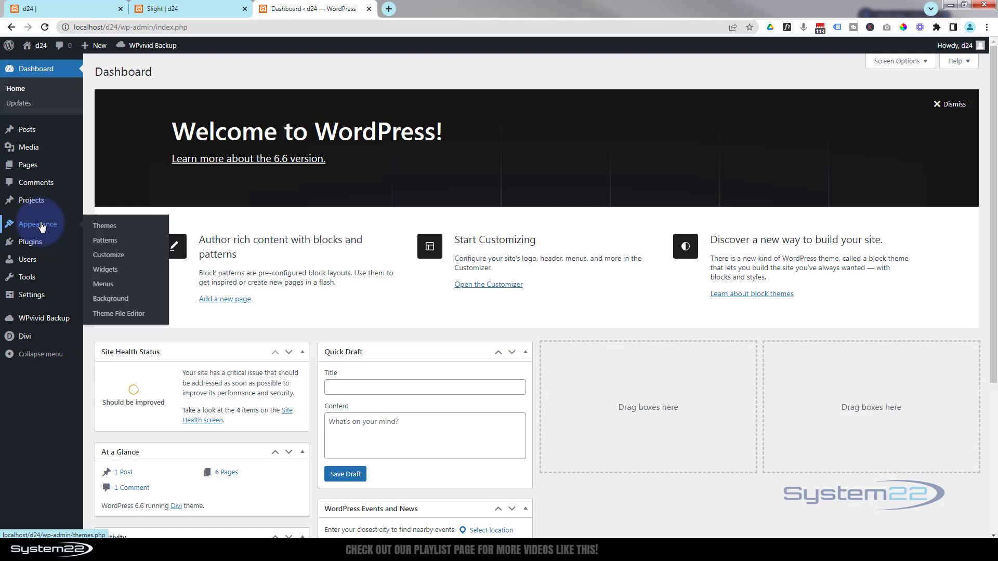
click(102, 261)
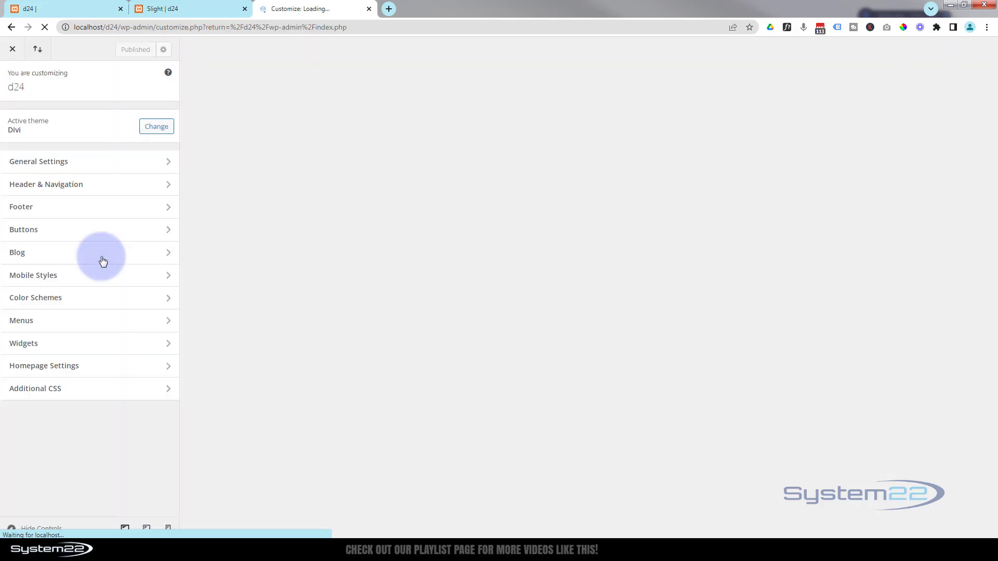
click(121, 389)
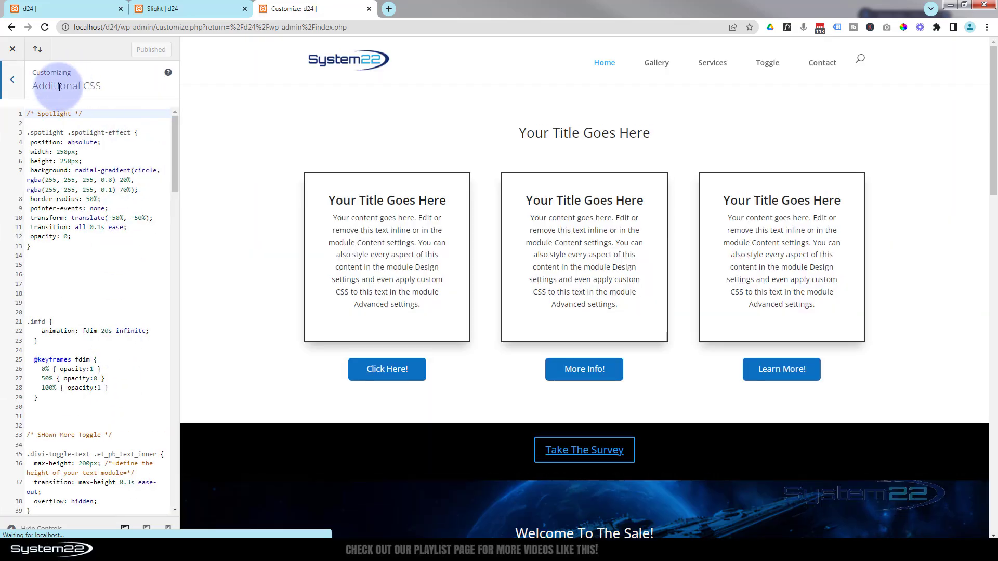
Step: Insert a /* Link Underline */ comment above the existing Spotlight CSS, with blank lines below
click(28, 114)
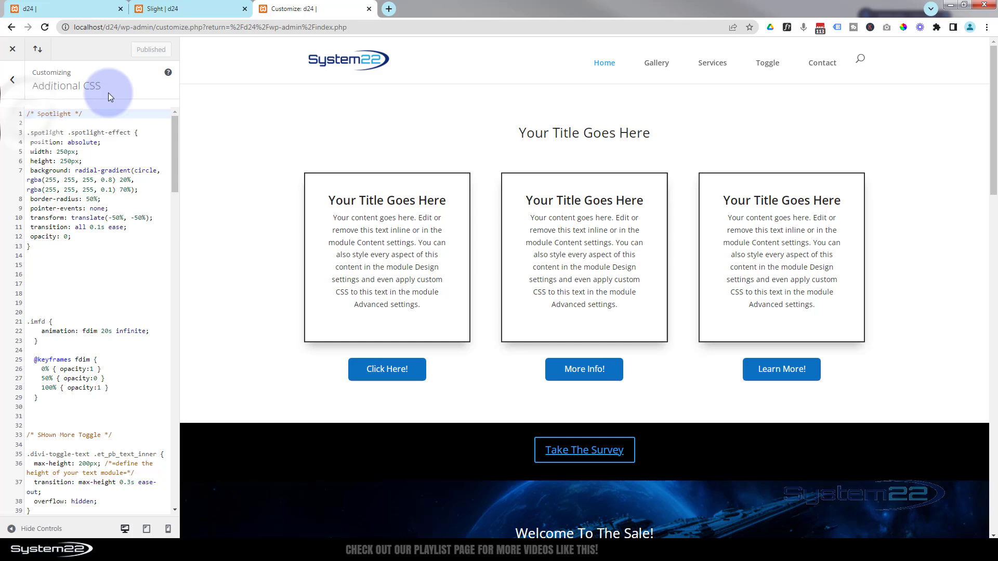
key(Return)
key(Return)
key(Return)
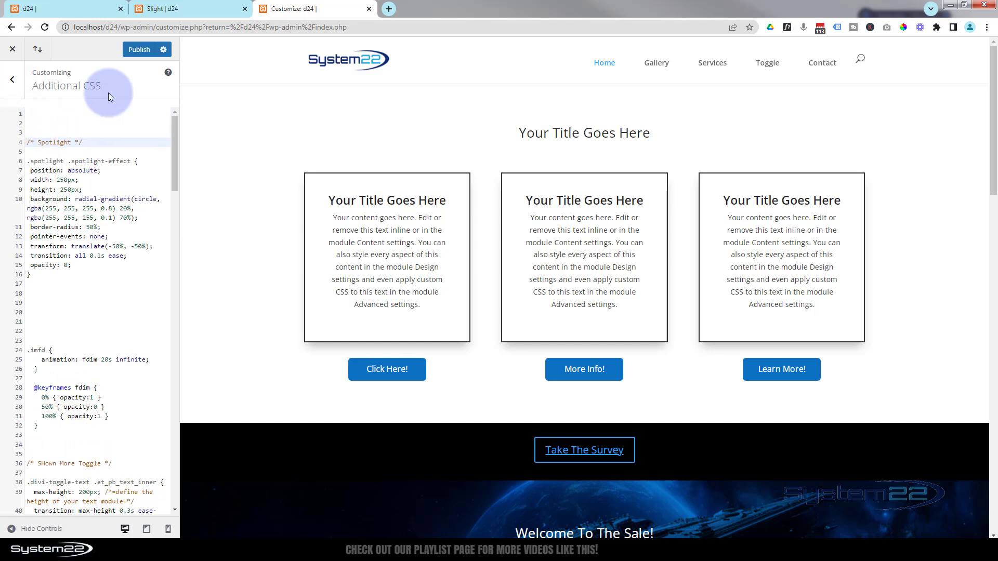
click(30, 115)
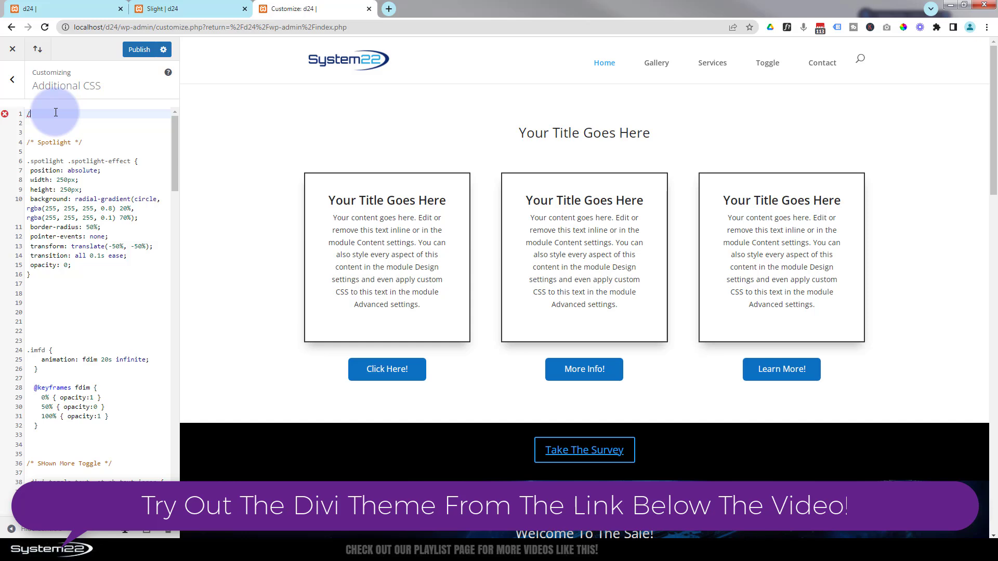
text(**)
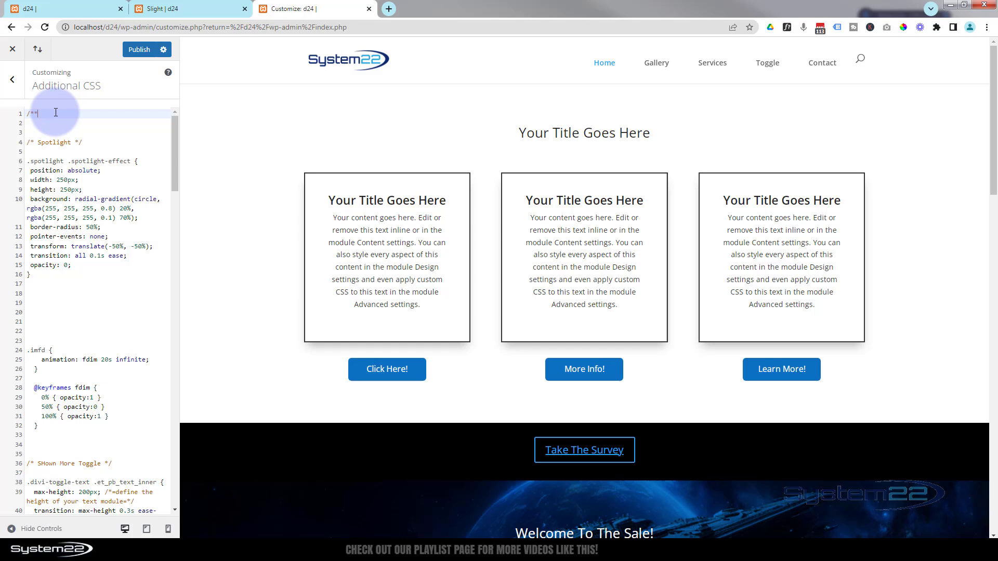
text(/)
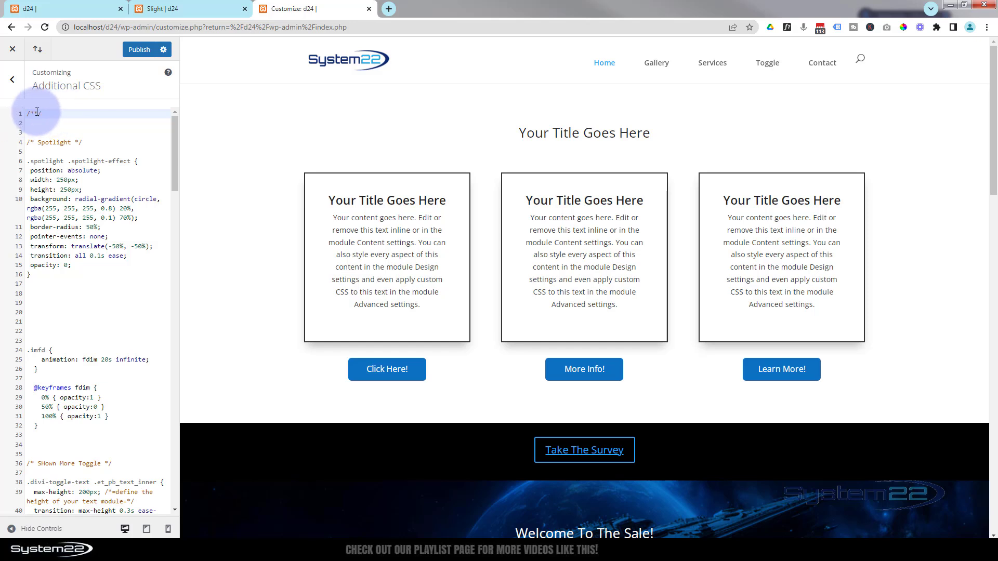
click(33, 113)
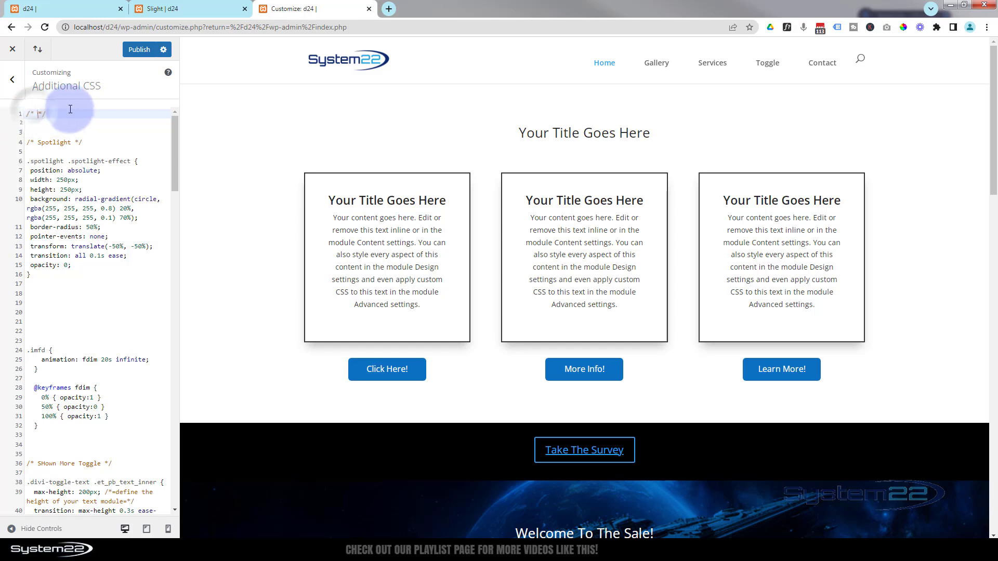
click(38, 113)
text(Link Underl)
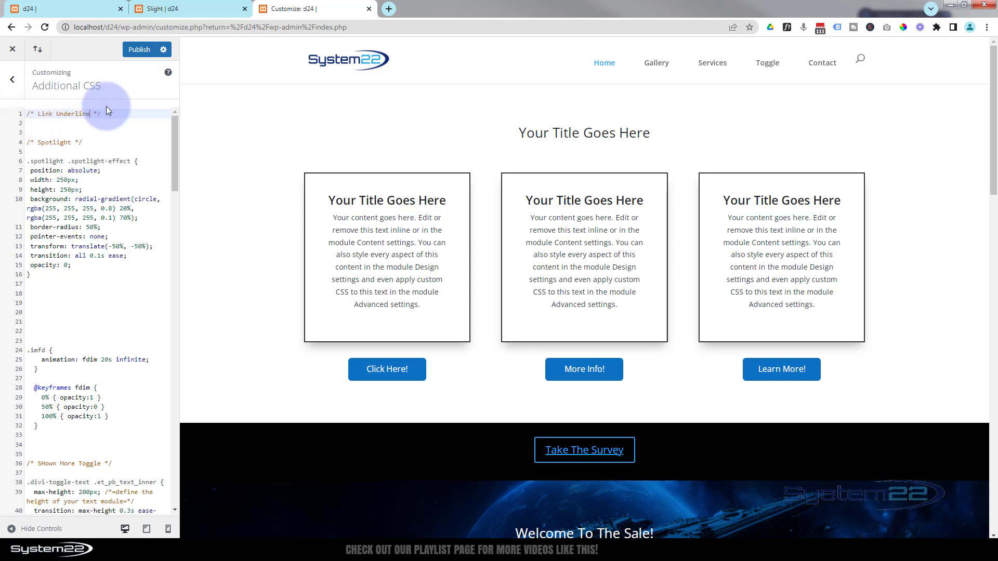
text(ine)
click(113, 114)
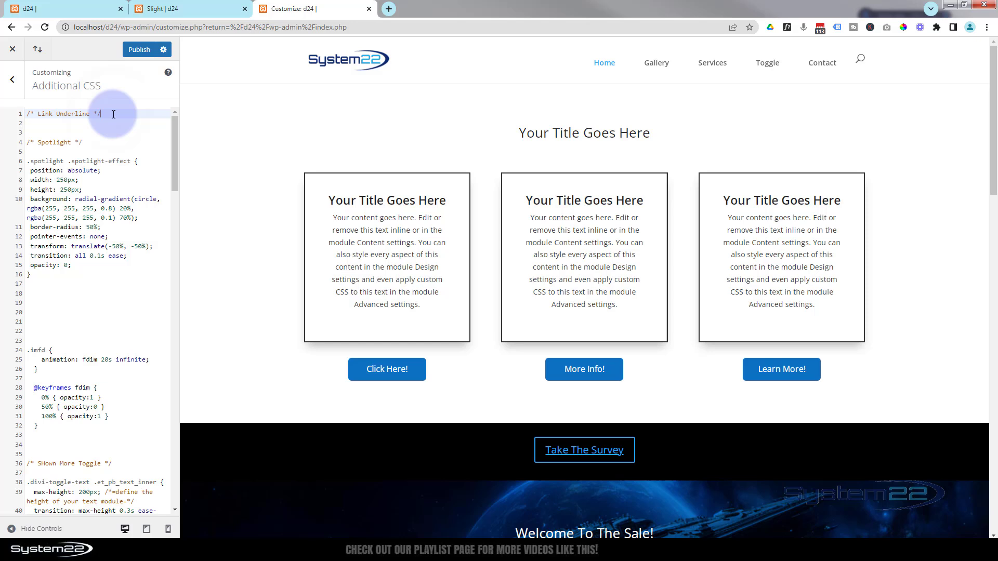
key(Return)
key(Return)
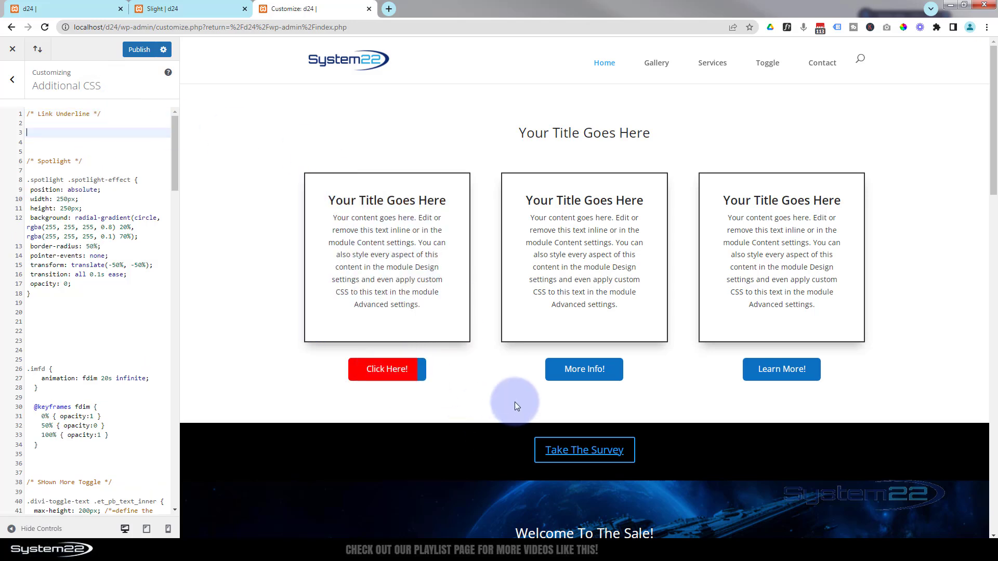
scroll(514, 390, down, 3)
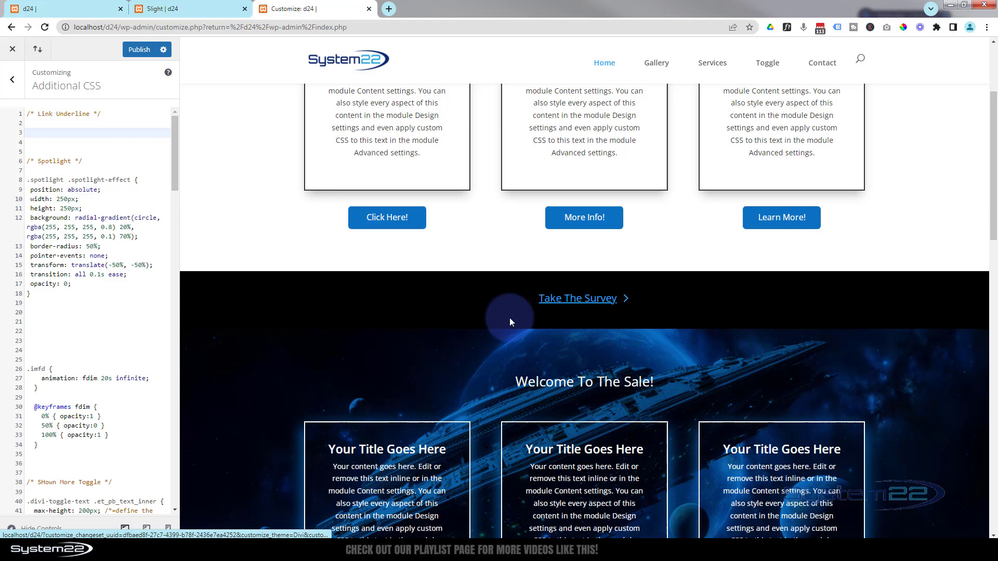
scroll(508, 320, down, 6)
scroll(510, 322, down, 5)
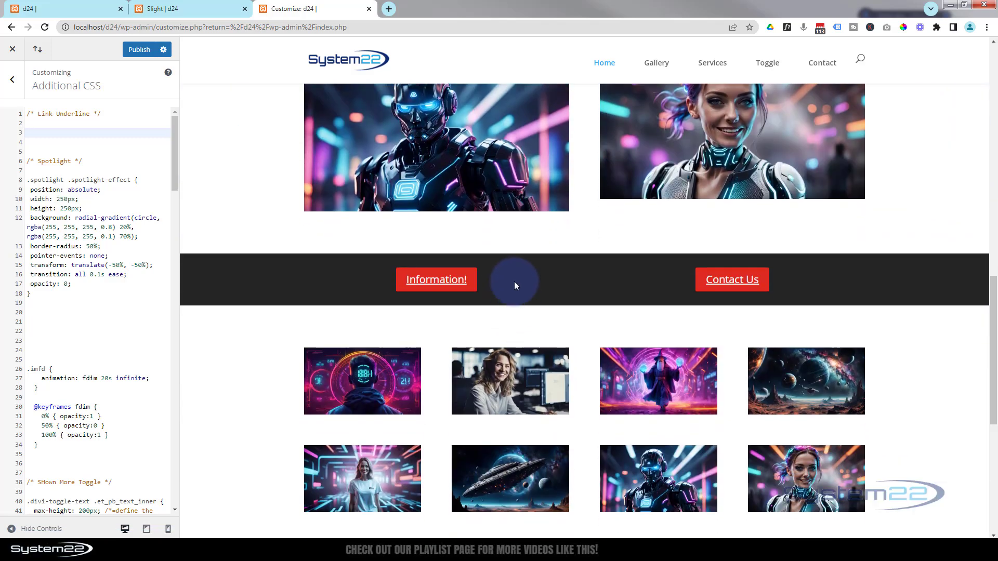
scroll(617, 283, down, 2)
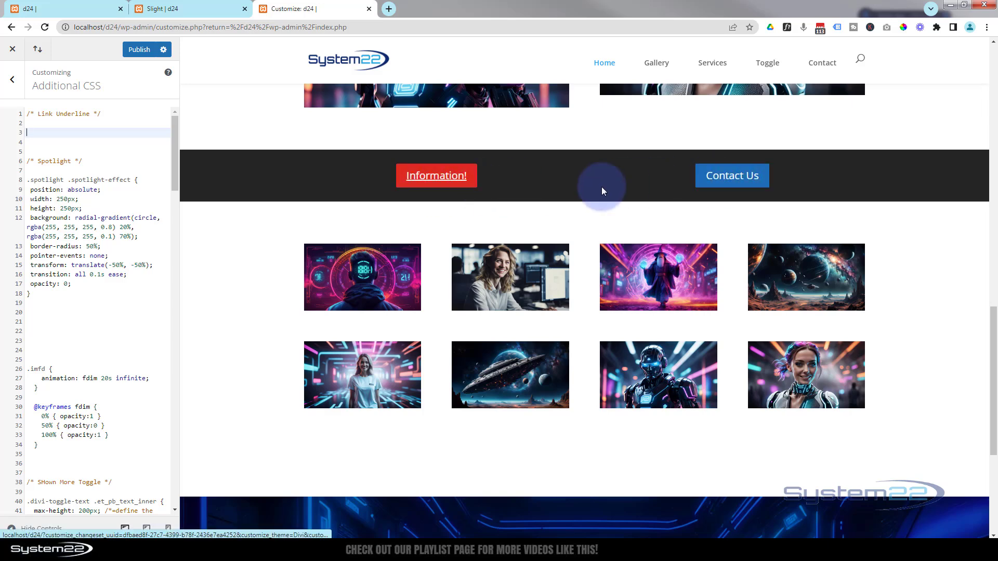
click(123, 136)
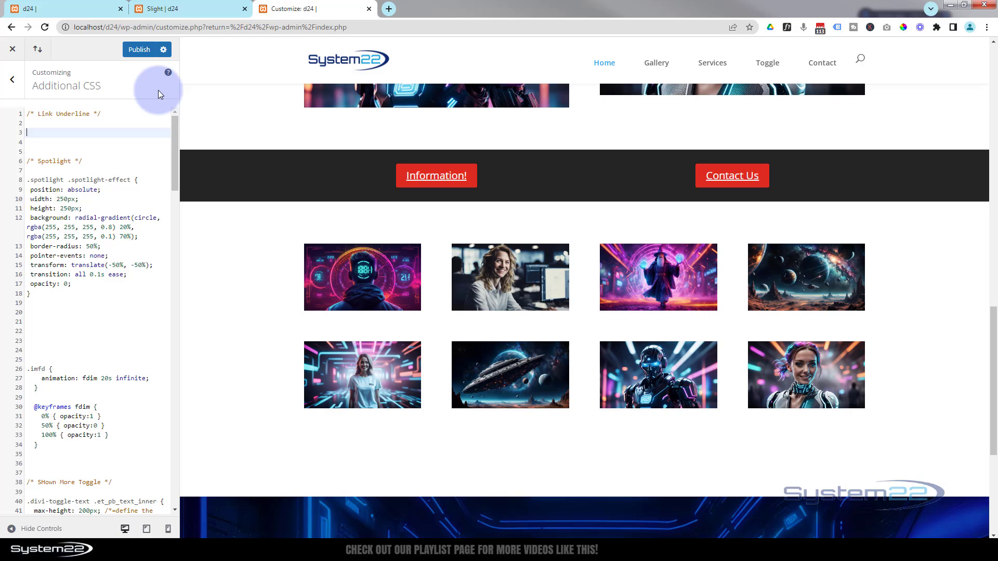
Step: Write the rule a { text-decoration: none !important } beneath the Link Underline comment
text(a {)
key(Return)
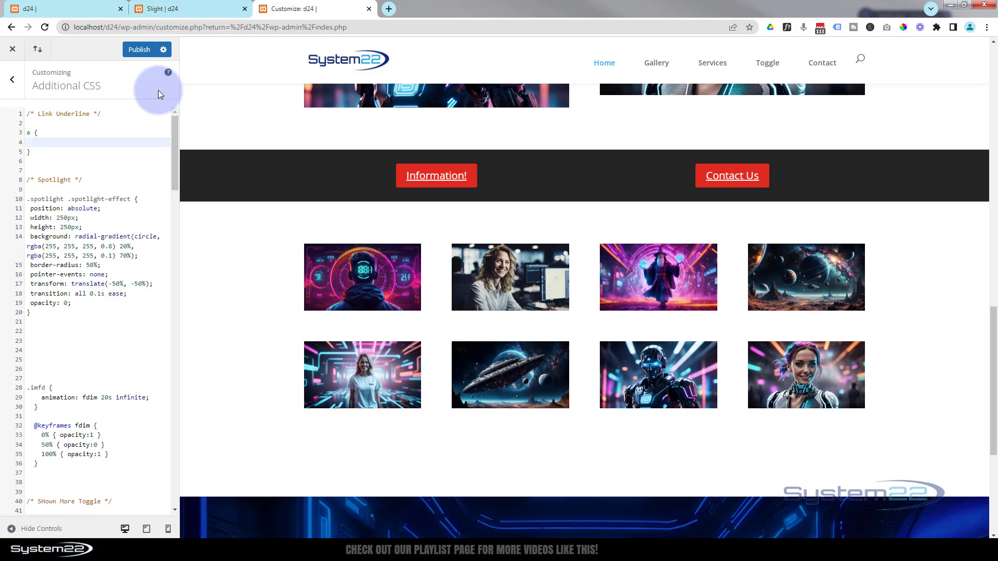
text(text)
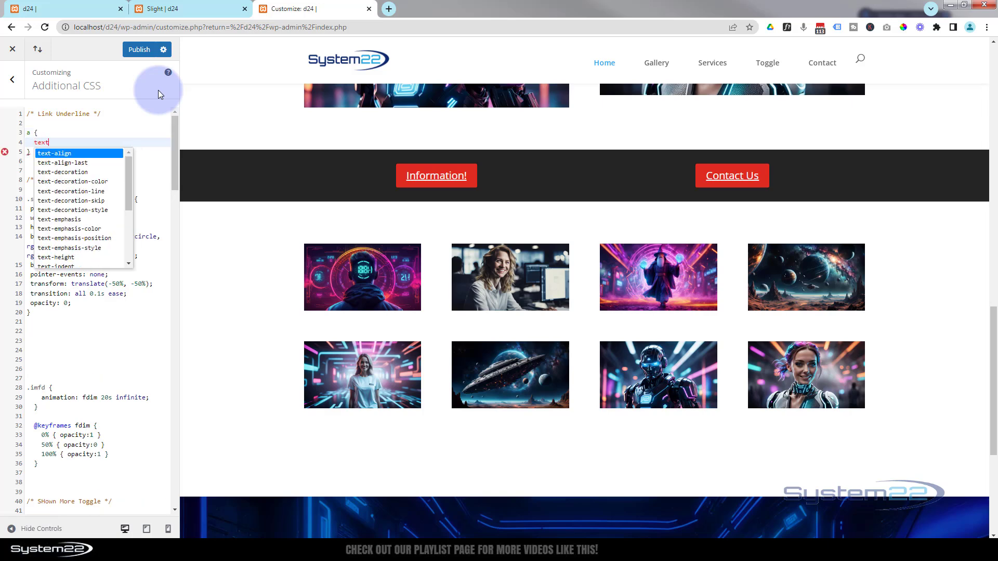
text(-decoration)
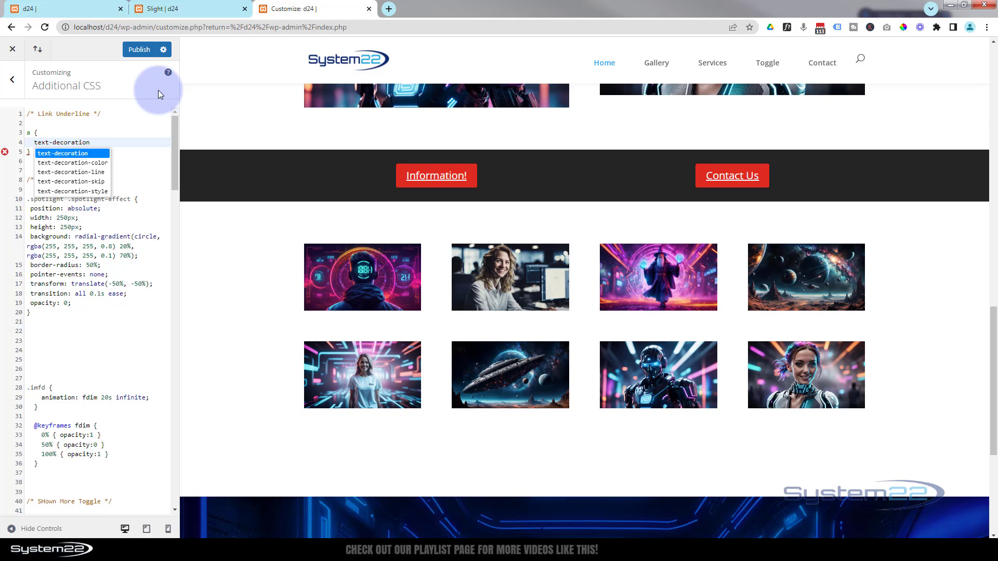
text(: no)
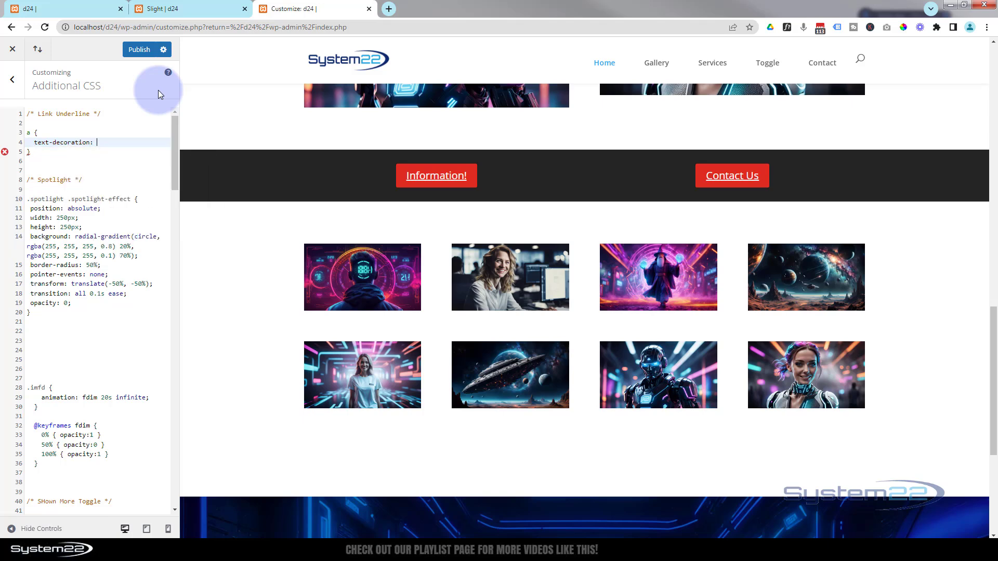
text(ne !important)
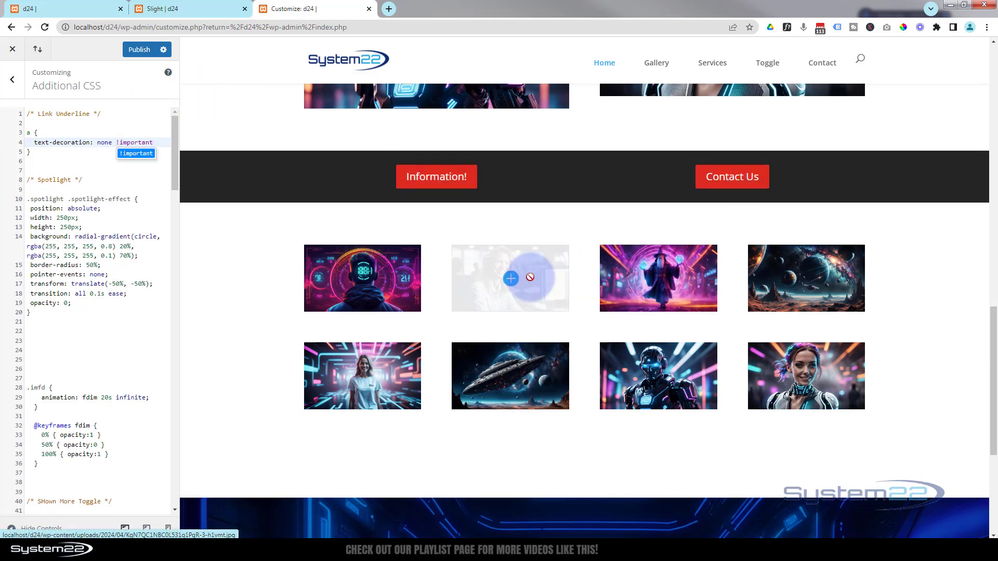
scroll(529, 277, up, 15)
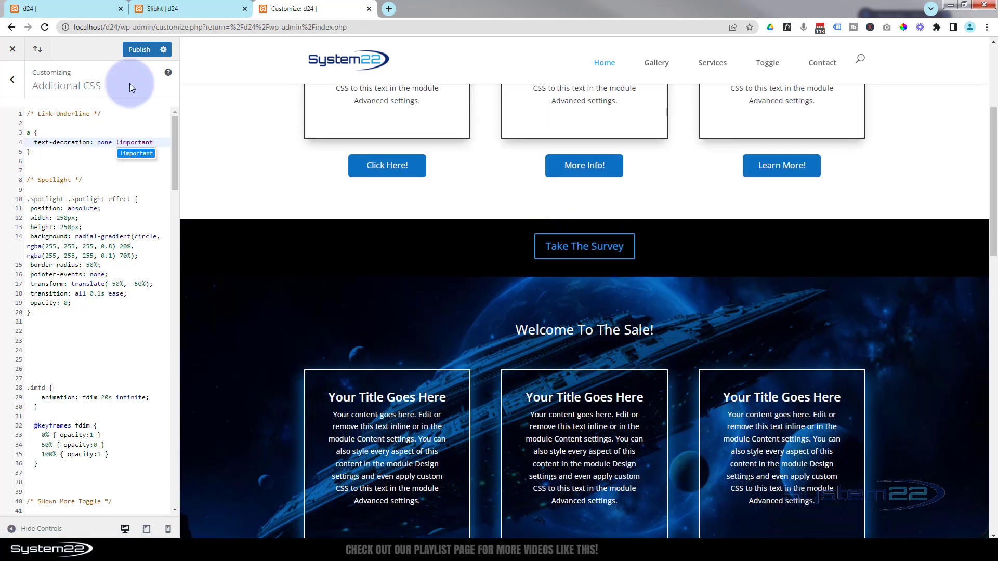
Step: Publish the CSS, highlight the new a rule, and return to the 'Slight | d24' page
click(138, 50)
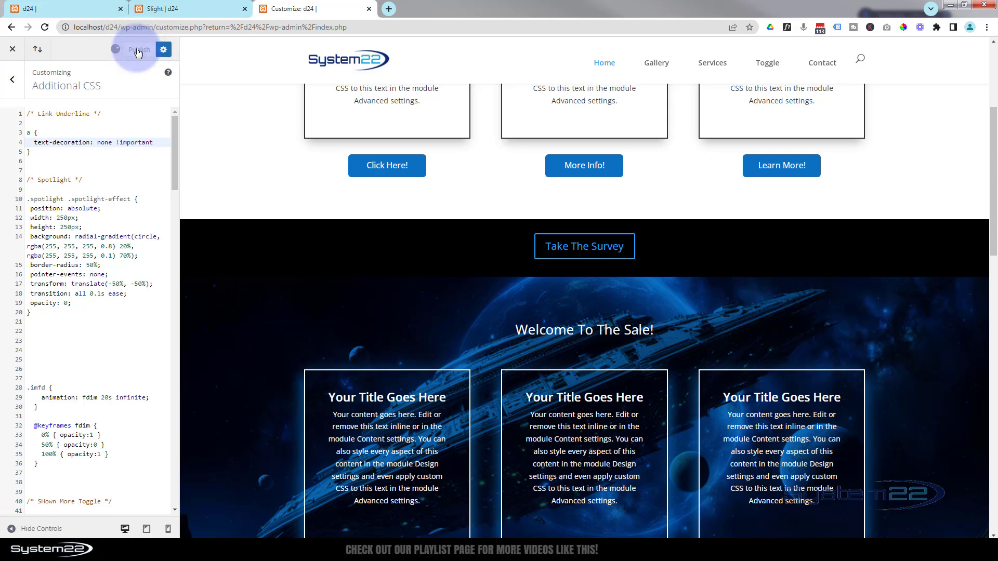
click(65, 139)
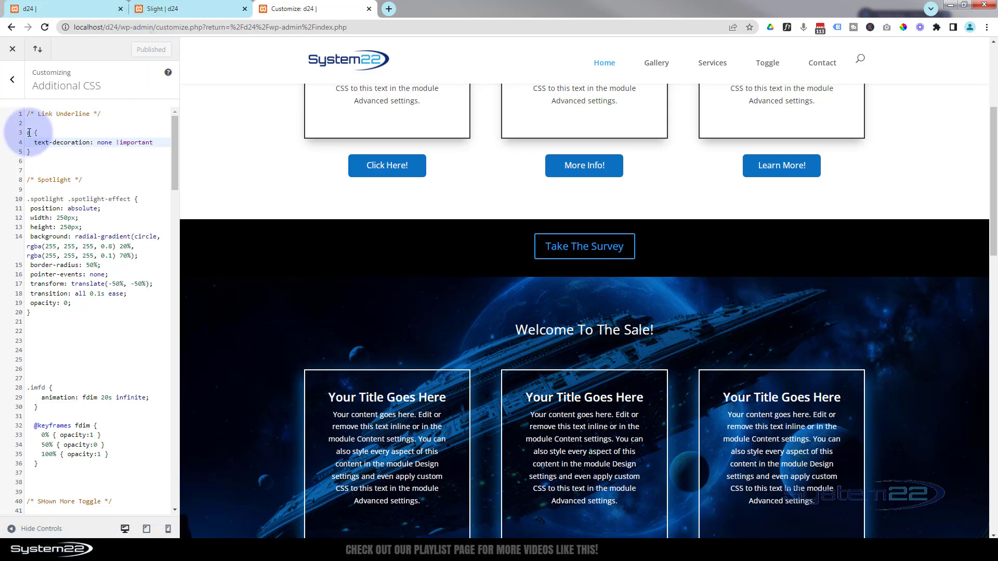
drag(29, 133, 77, 154)
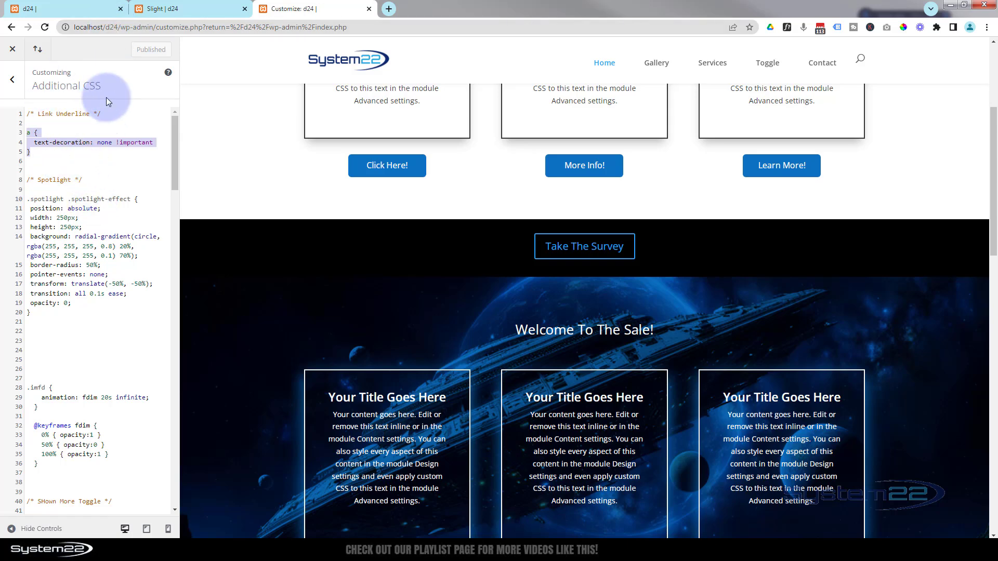
click(176, 12)
scroll(238, 348, down, 4)
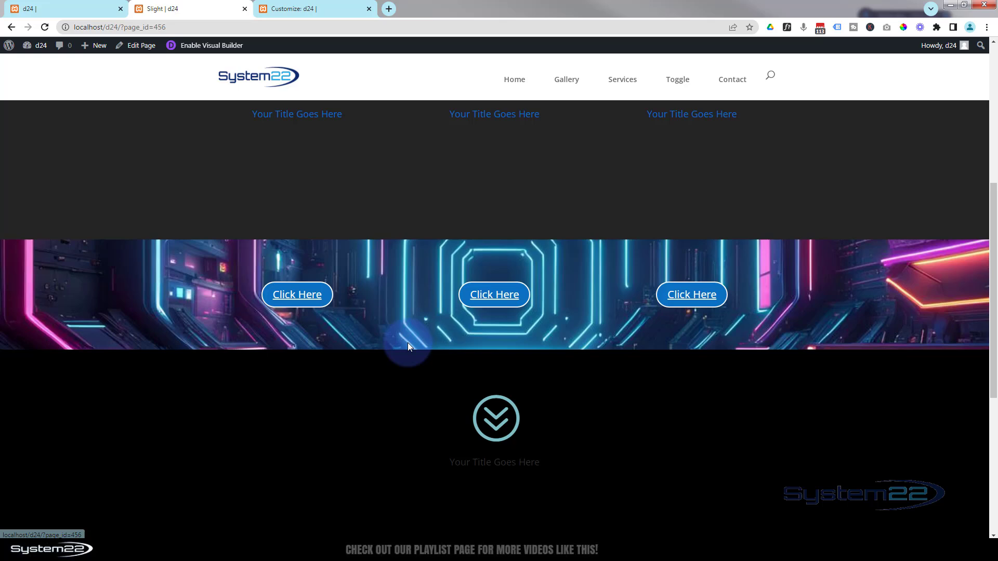
Step: Reload the Slight page and scroll to confirm the Click Here buttons lack underlines
click(45, 27)
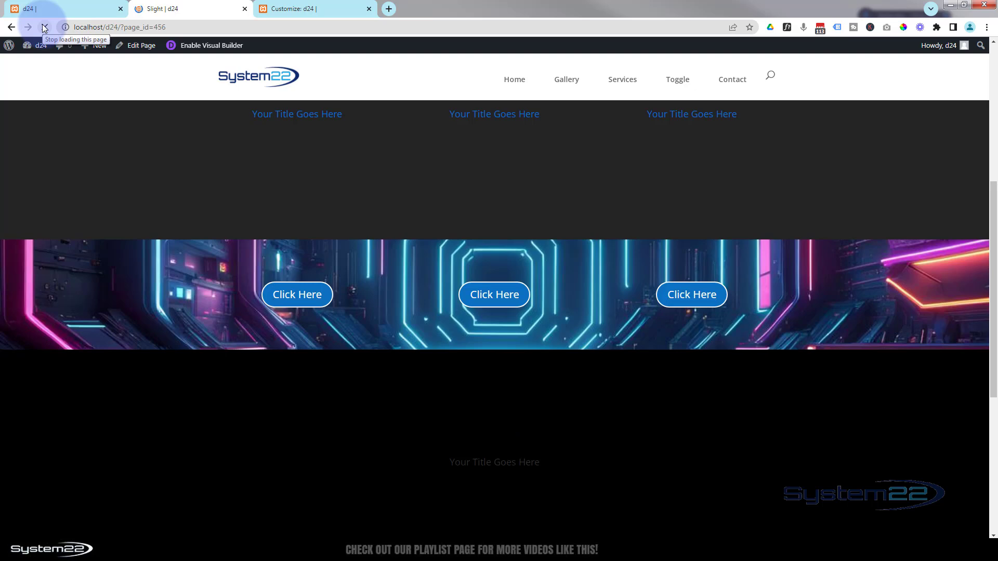
scroll(248, 329, down, 6)
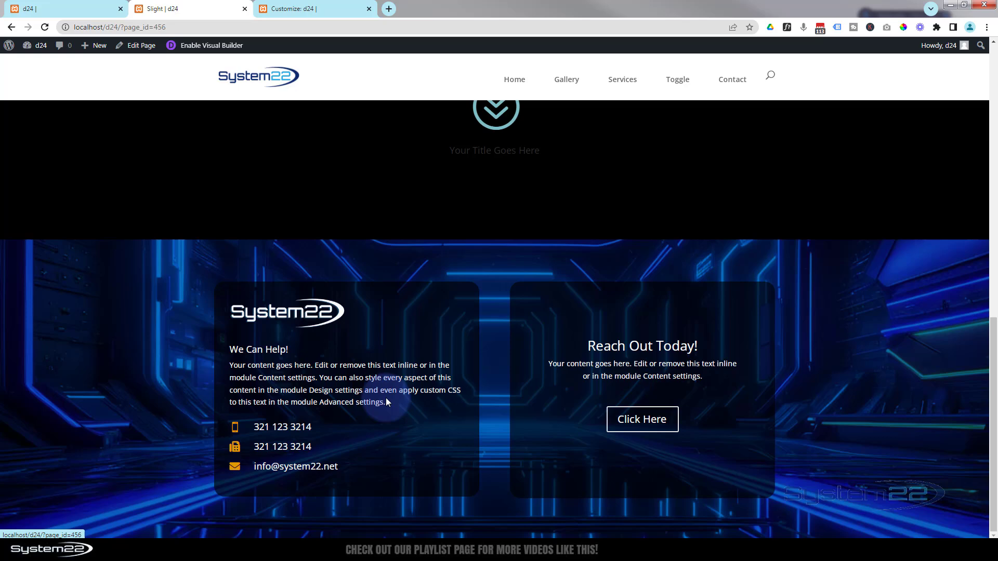
scroll(389, 416, up, 5)
scroll(389, 417, up, 5)
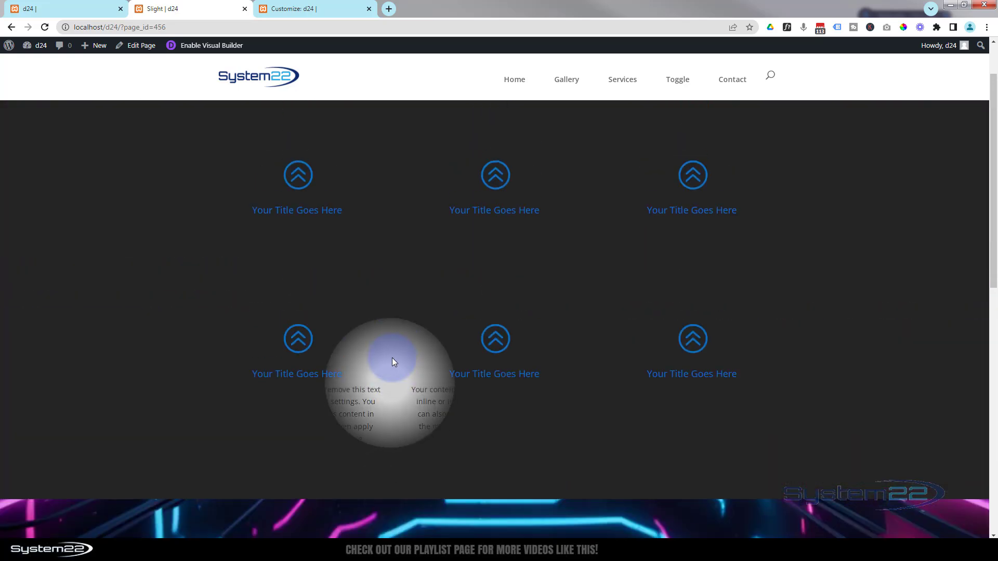
scroll(166, 157, up, 1)
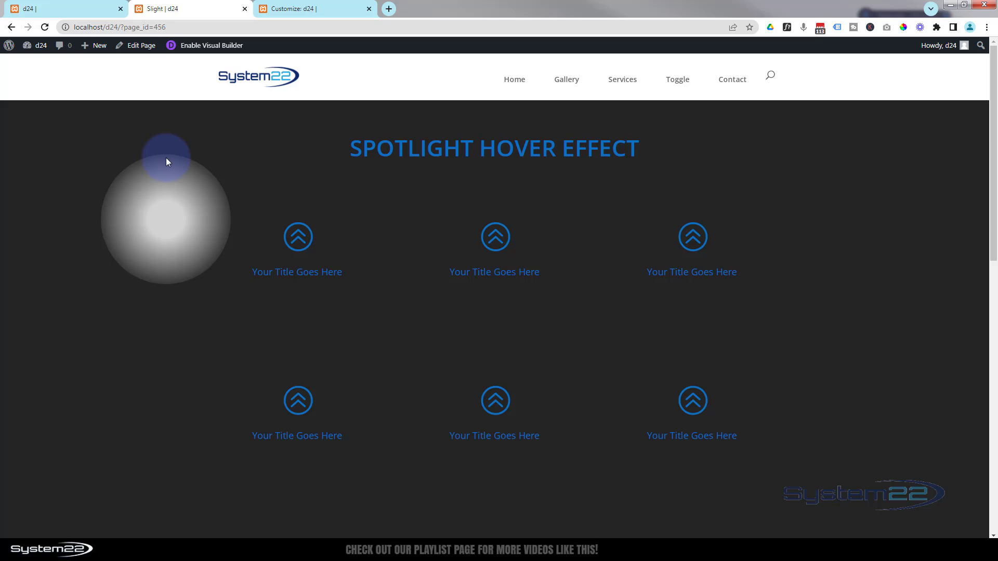
Step: Back in 'Customize: d24', highlight the Link Underline comment and a rule on lines 1–5
click(305, 11)
click(45, 152)
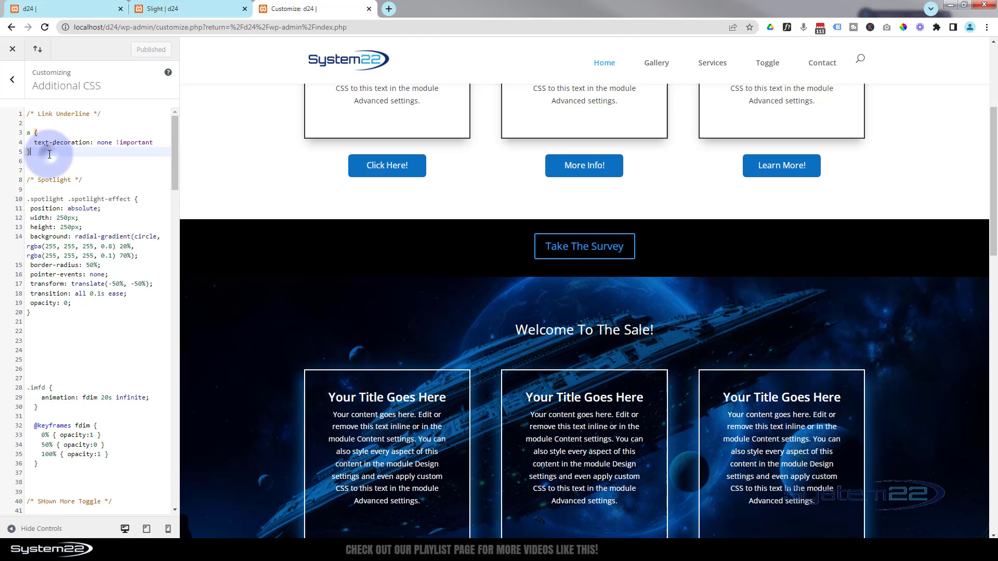
drag(31, 152, 27, 113)
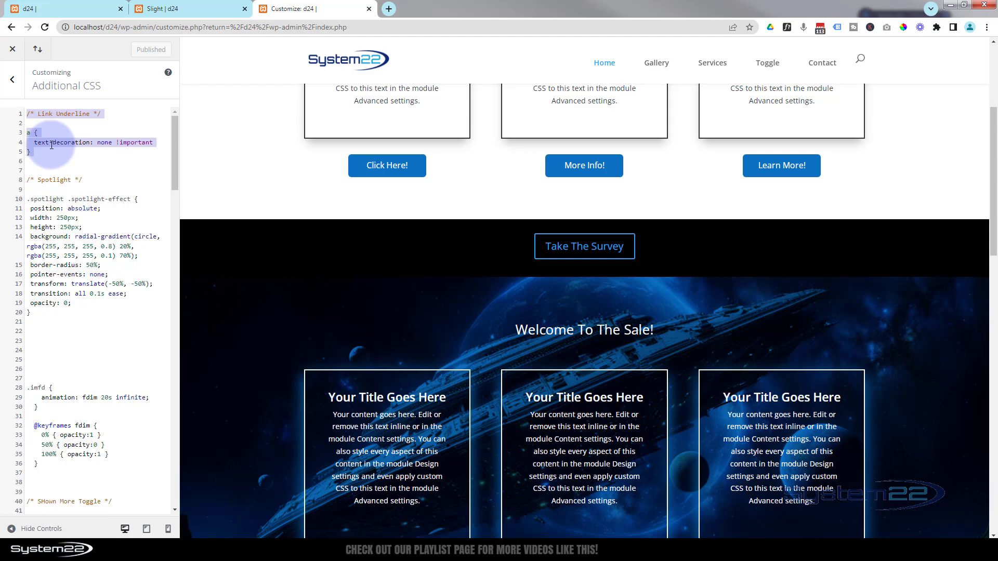
scroll(460, 305, up, 4)
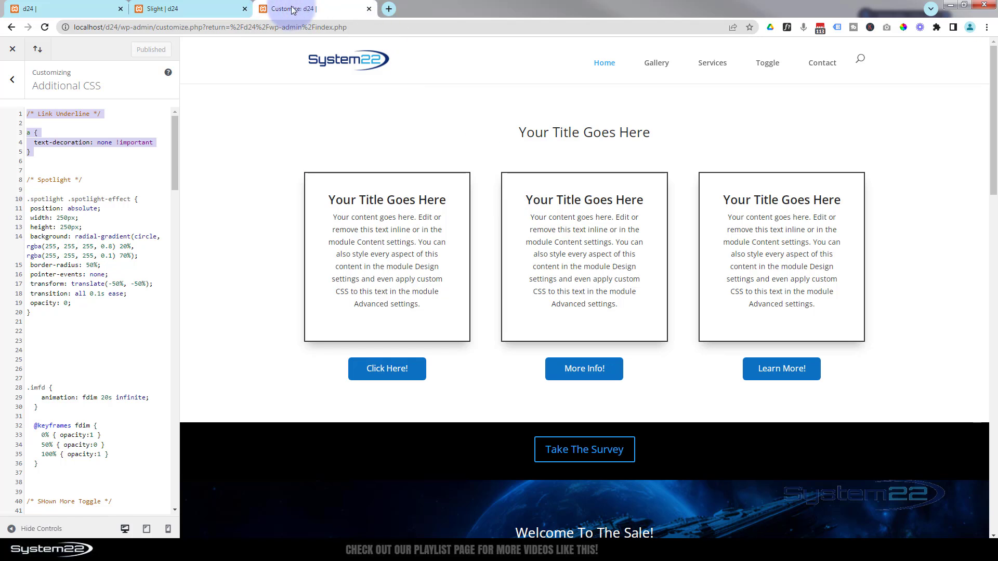
Step: Scroll the Slight page down to the footer and back, checking every Click Here button is un-underlined
click(211, 8)
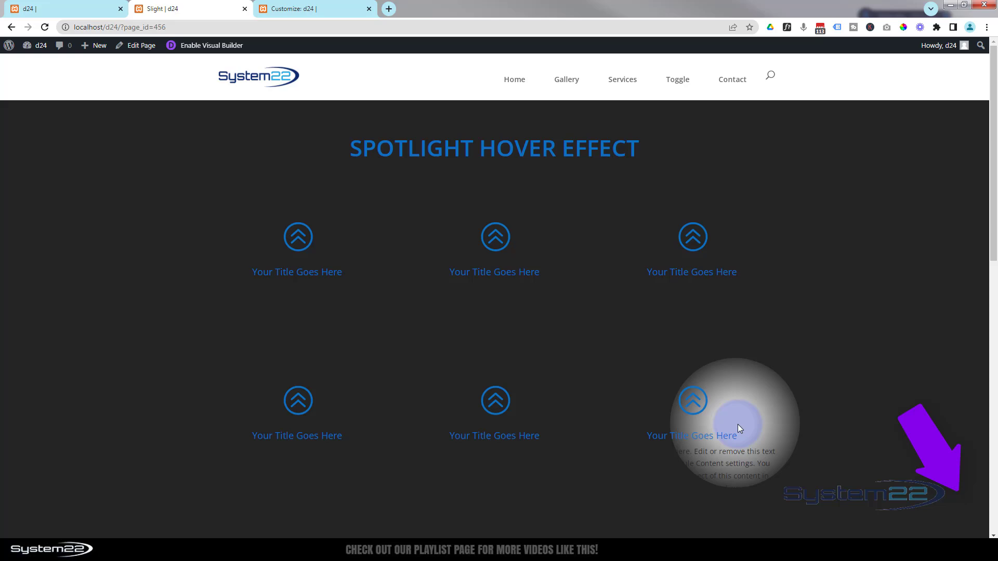
scroll(738, 423, down, 6)
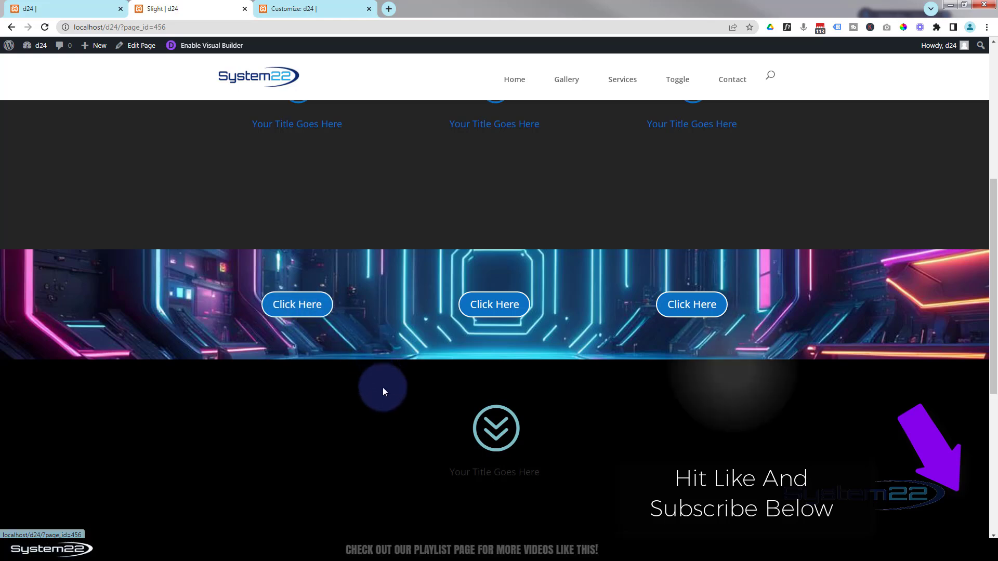
scroll(386, 410, down, 2)
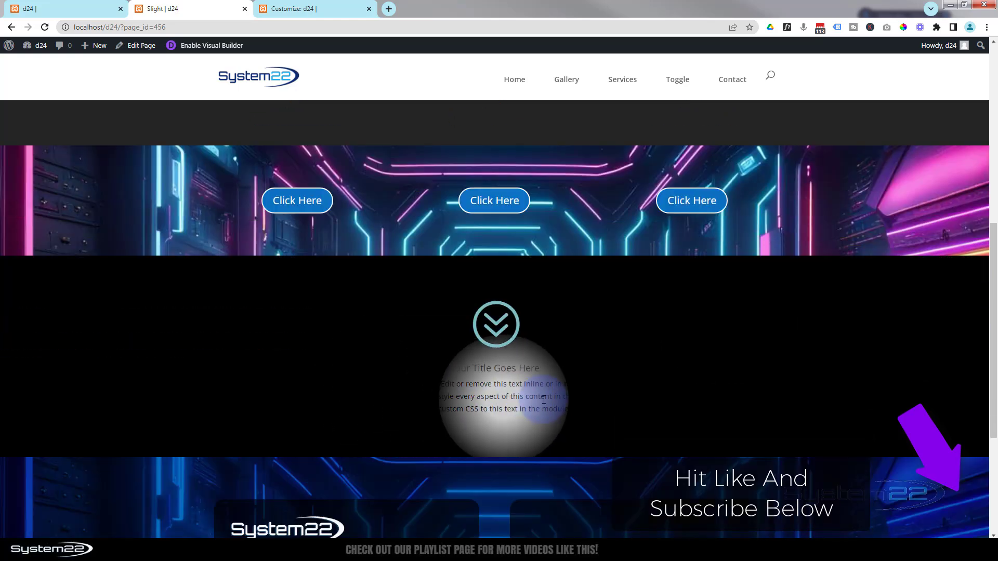
scroll(619, 400, down, 3)
scroll(620, 399, down, 1)
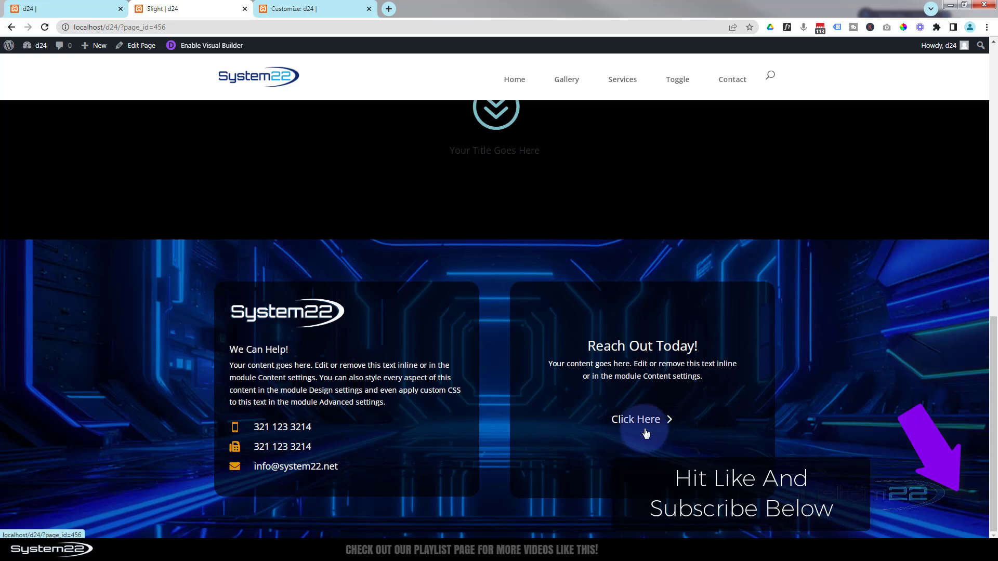
scroll(530, 469, up, 10)
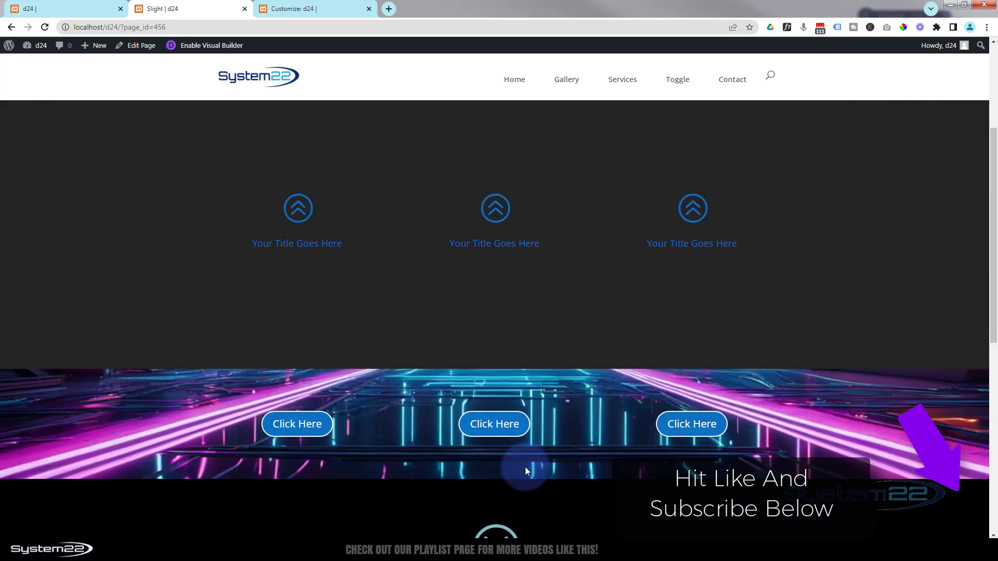